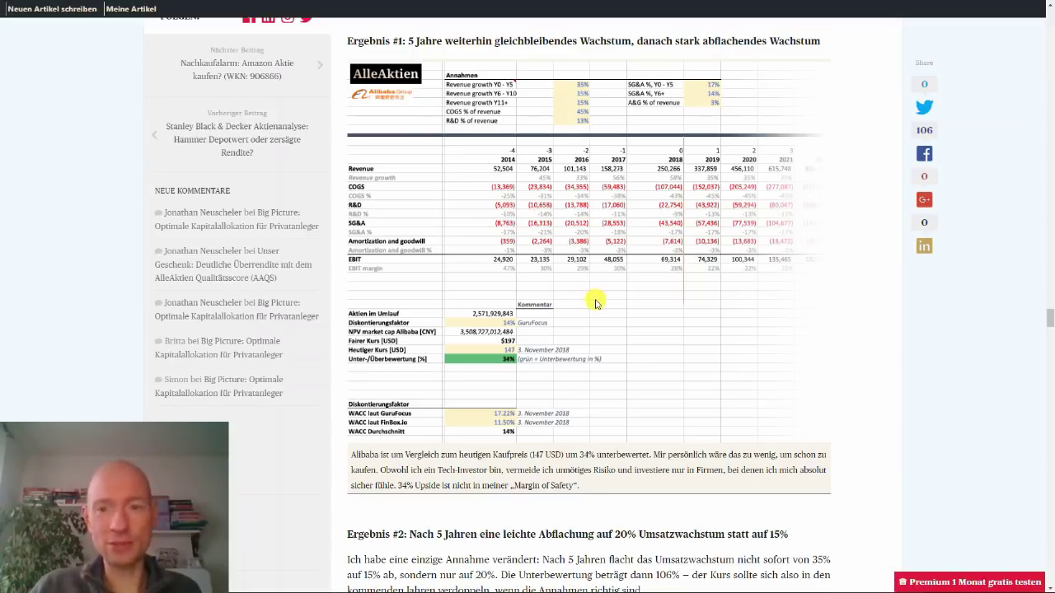
# - Switch to the Alibaba model workbook in Excel and select the EBIT forecast values from 2019 through 2043
pyautogui.hotkey('alt', 'Tab')
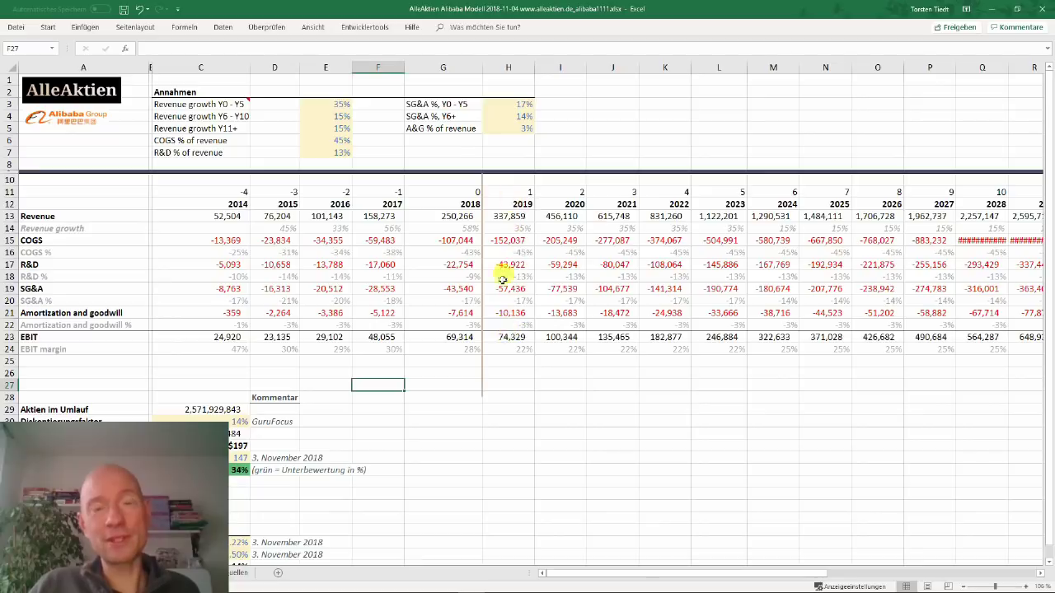
pyautogui.moveTo(508, 340); pyautogui.dragTo(1014, 337)
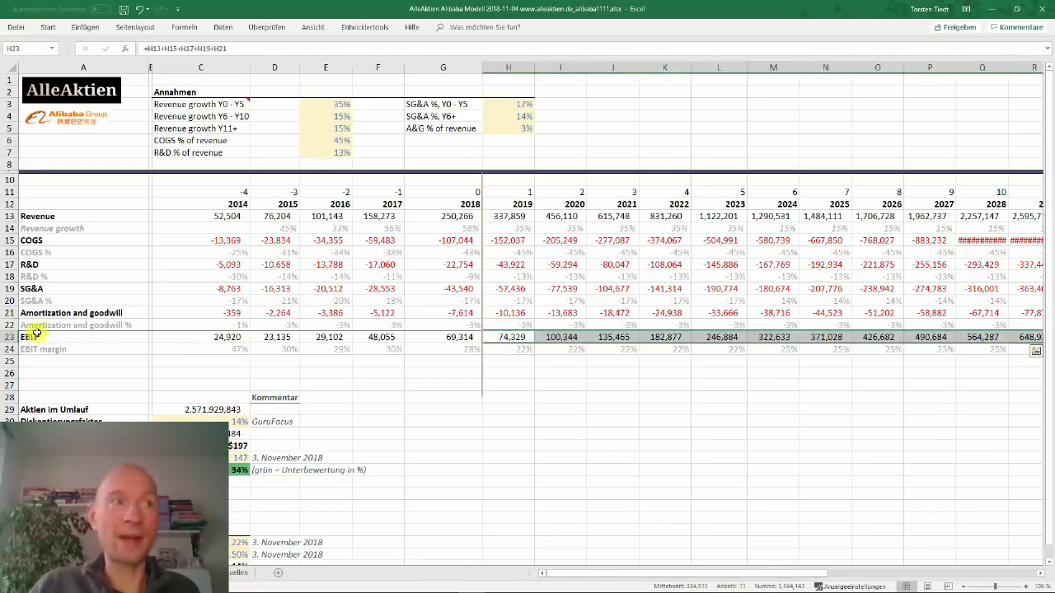
pyautogui.click(512, 338)
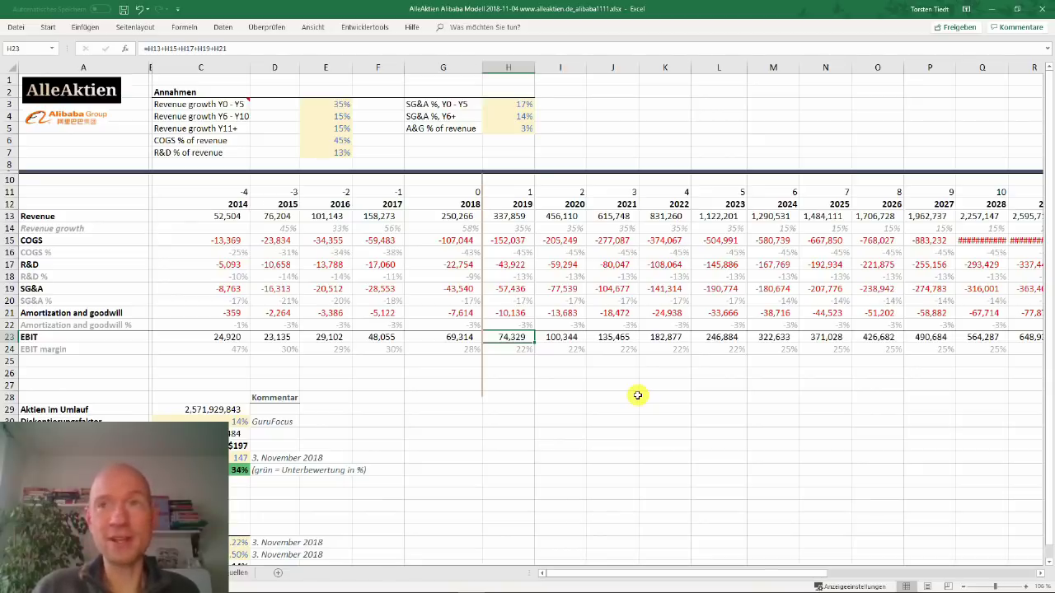
pyautogui.hotkey('ctrl', 'shift', 'Right')
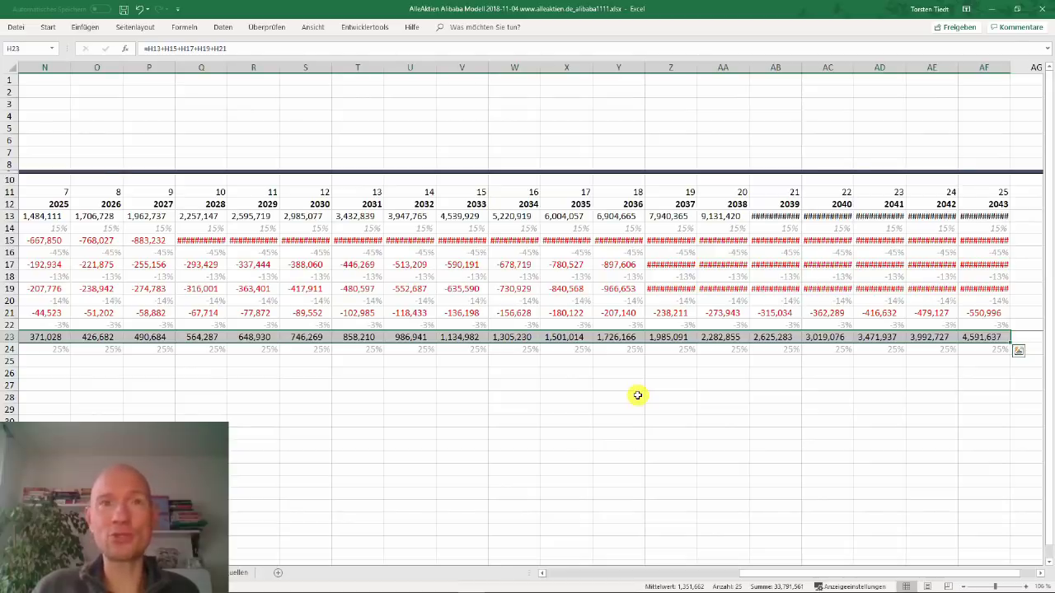
# - Reduce the selection to the 2019 EBIT cell and go through the individual EBIT forecasts for 2019 to 2023
pyautogui.hotkey('ctrl', 'shift', 'Left')
pyautogui.hotkey('shift', 'Right')
pyautogui.hotkey('shift', 'Right')
pyautogui.hotkey('shift', 'Right')
pyautogui.hotkey('shift', 'Right')
pyautogui.hotkey('shift', 'Right')
pyautogui.hotkey('shift', 'Right')
pyautogui.hotkey('shift', 'Left')
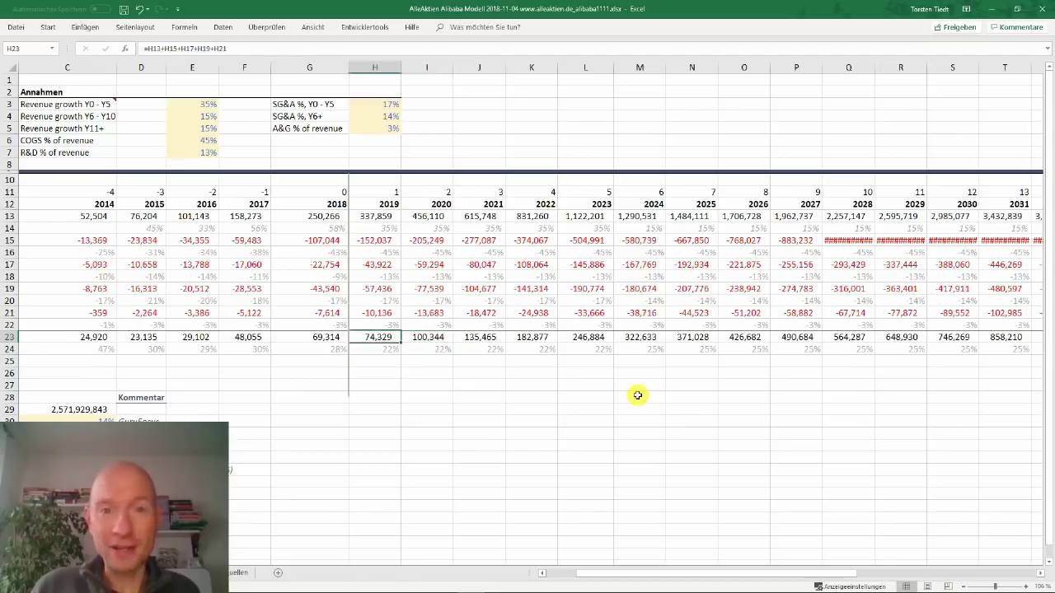
pyautogui.press('Right')
pyautogui.press('Right')
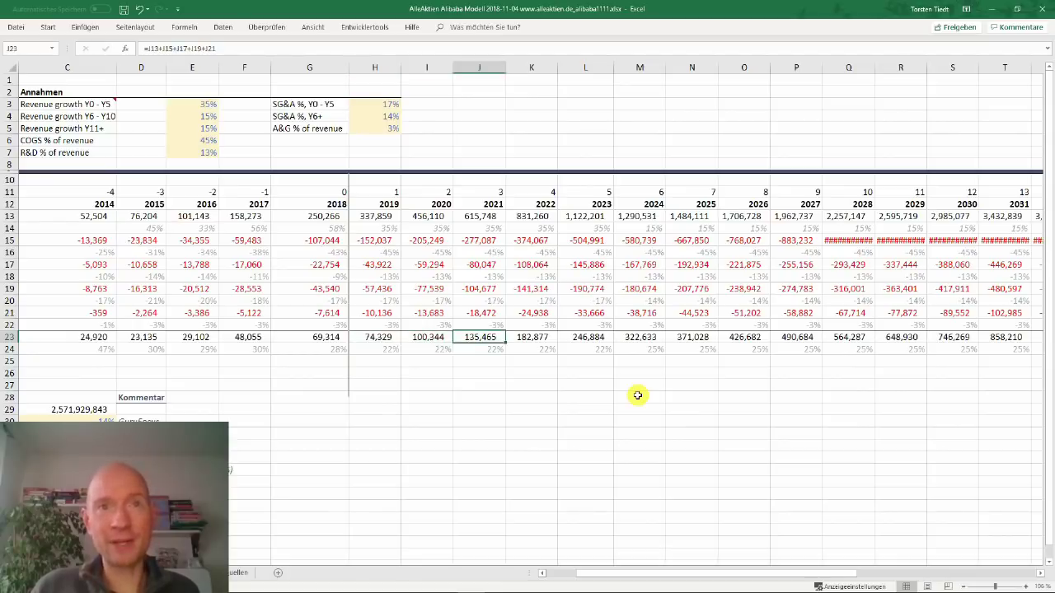
pyautogui.press('Left')
pyautogui.press('Right')
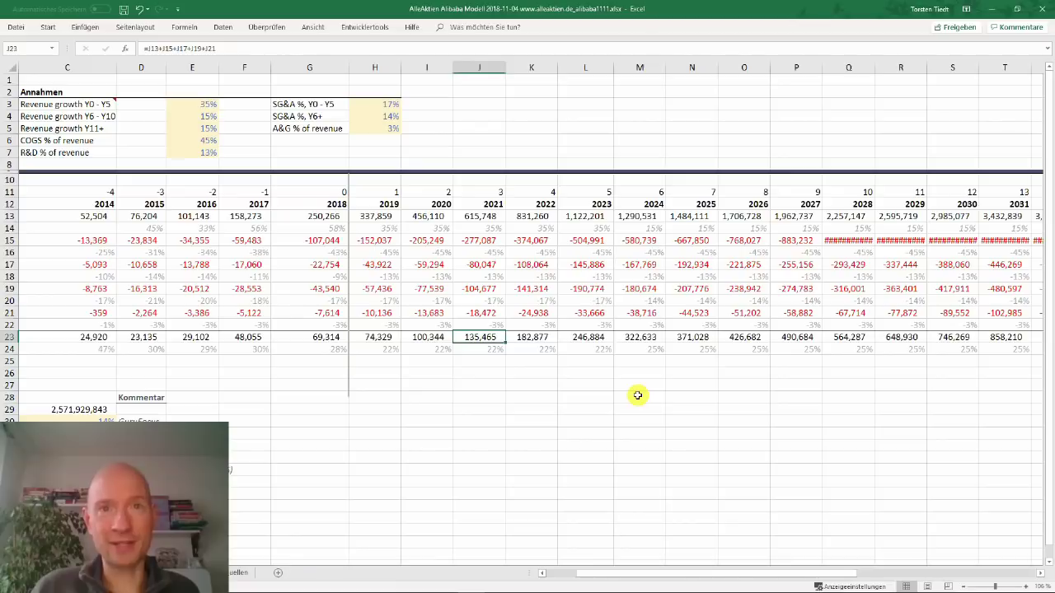
pyautogui.press('Right')
pyautogui.press('Right')
pyautogui.press('Left')
pyautogui.press('Left')
pyautogui.press('Left')
pyautogui.press('Left')
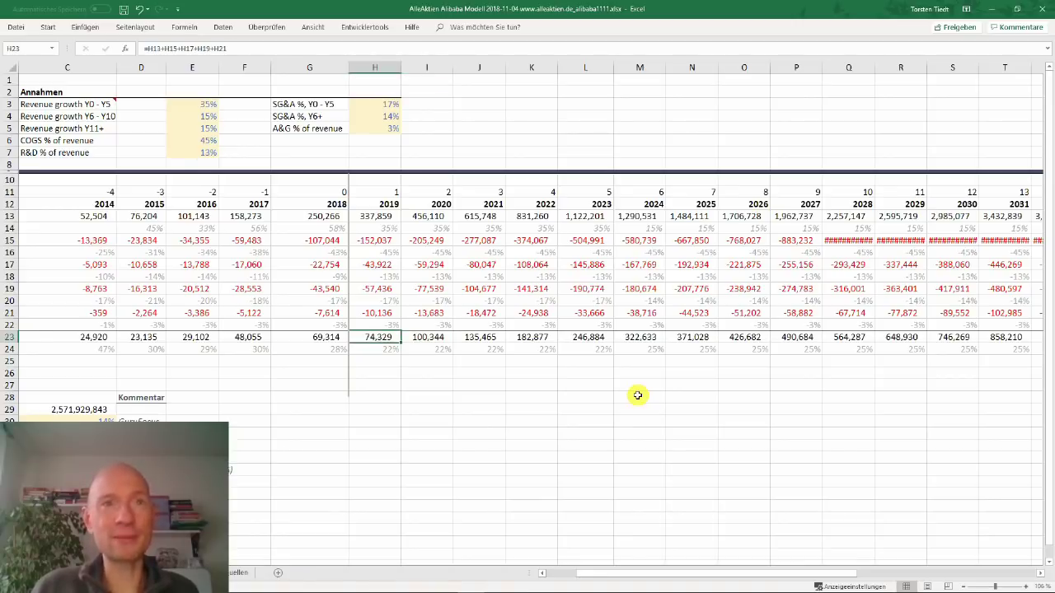
pyautogui.press('Right')
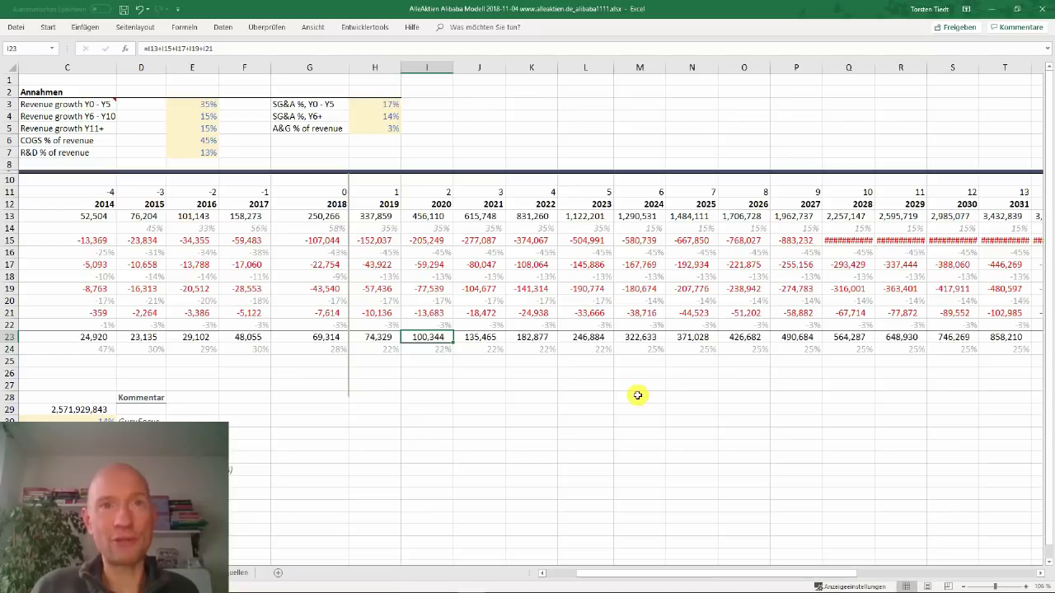
pyautogui.press('Left')
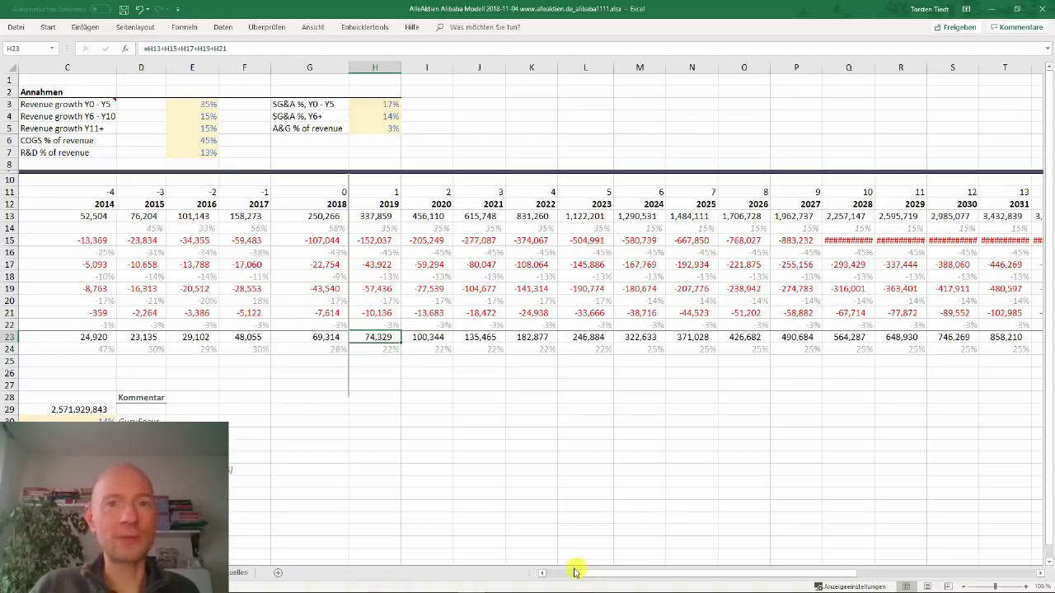
# - Inspect the formulas behind the NPV market cap in C31 and the fair share price in C32
pyautogui.moveTo(575, 572); pyautogui.dragTo(554, 573)
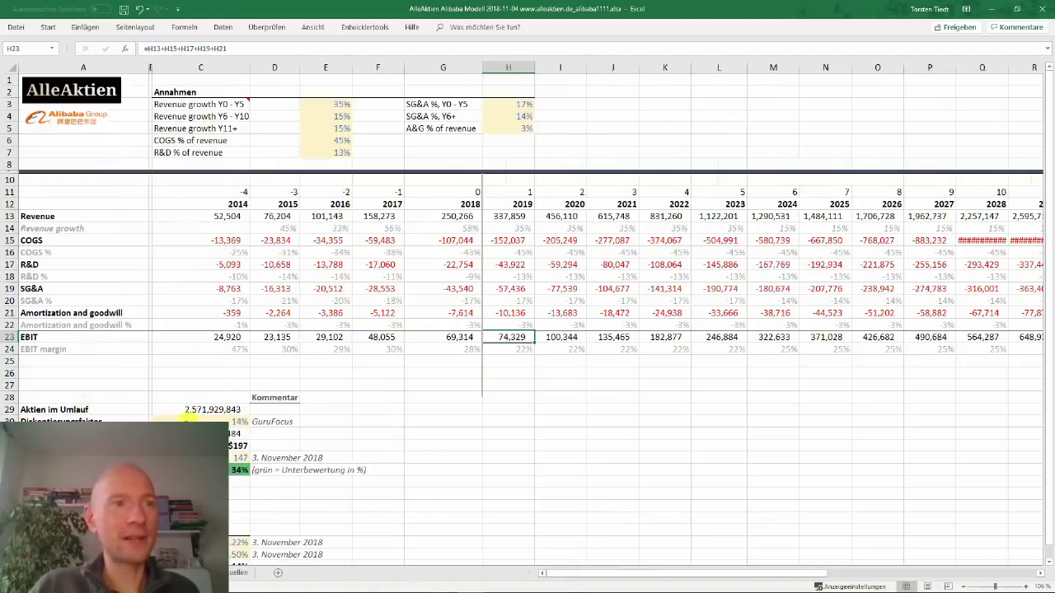
pyautogui.click(239, 434)
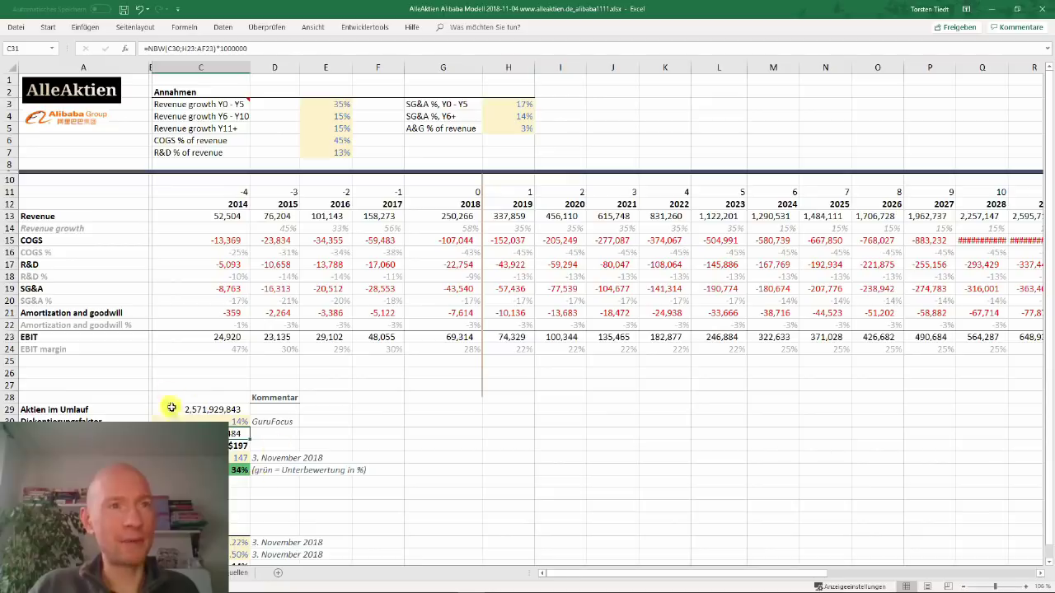
pyautogui.press('Down')
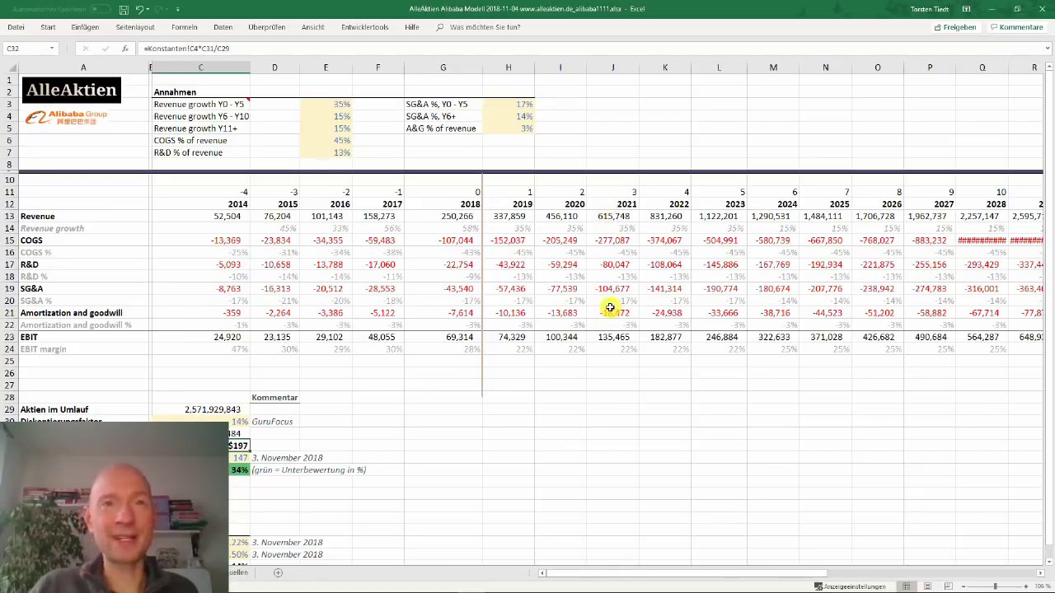
pyautogui.click(598, 371)
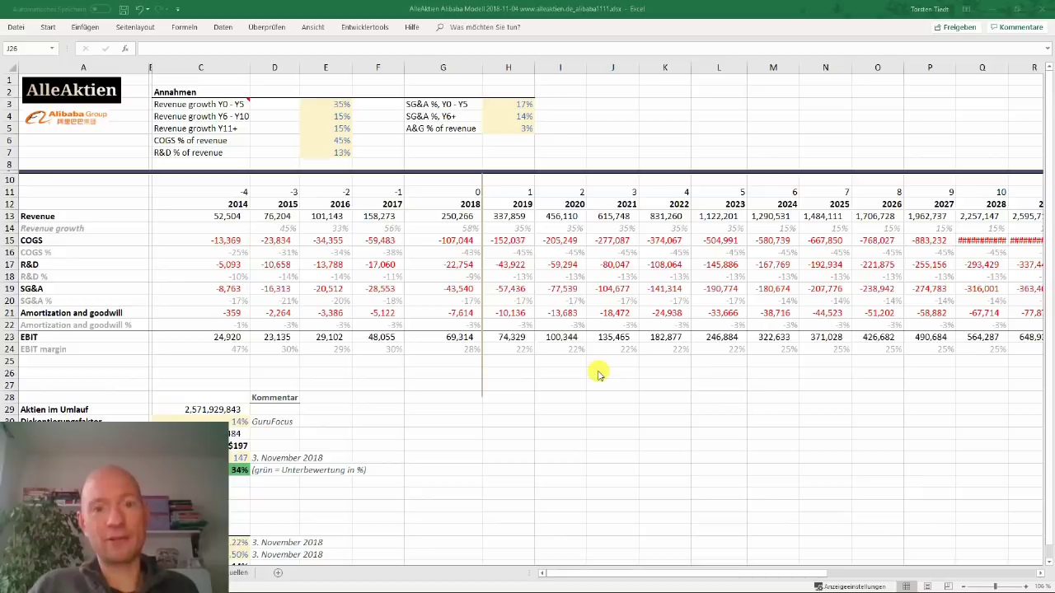
# - Switch to the browser's stock screener and view the growth analysis charts and stock list entry for Alibaba Group
pyautogui.hotkey('alt', 'Tab')
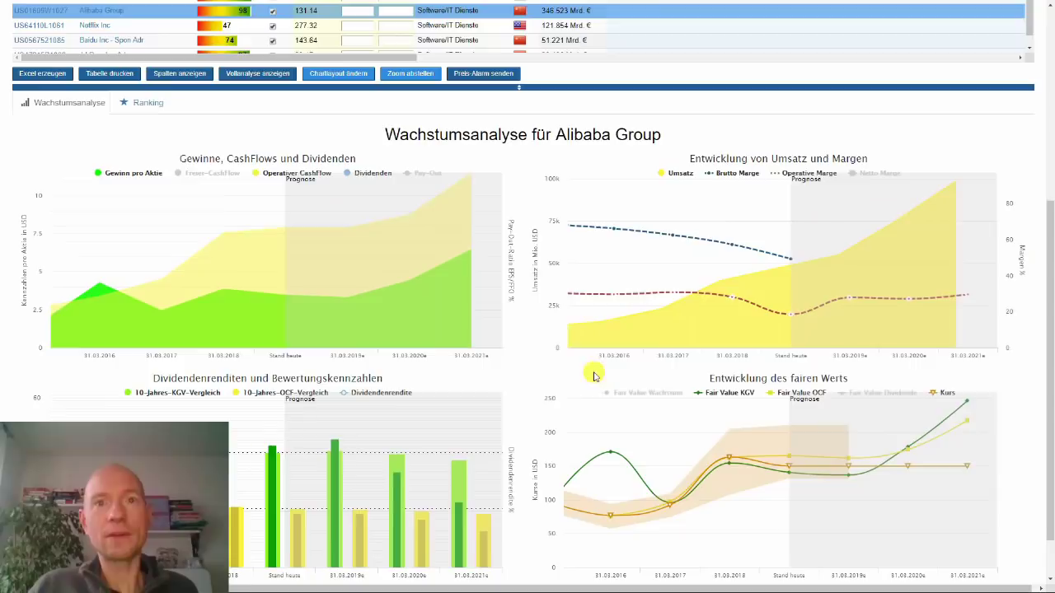
pyautogui.scroll(1, 555, 376)
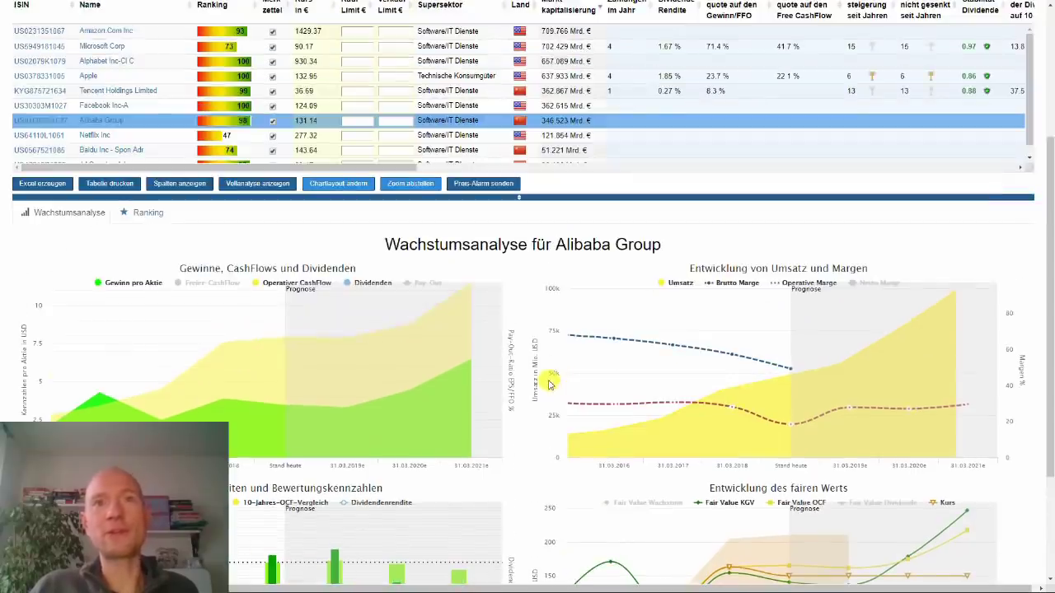